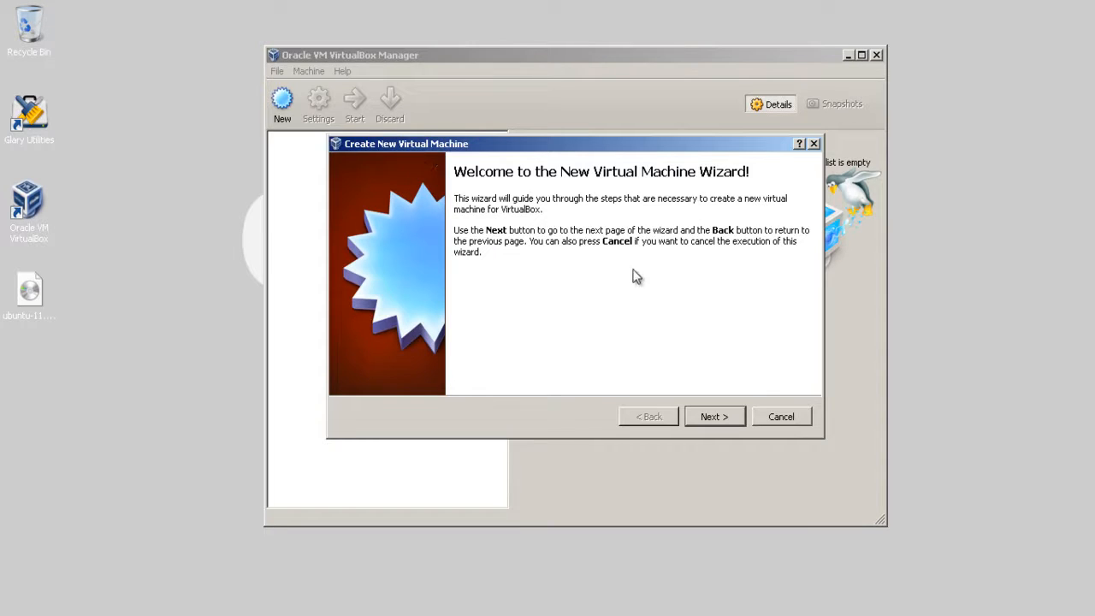
# - Name the new virtual machine Ubuntu, with operating system Linux and version Ubuntu
pyautogui.click(717, 417)
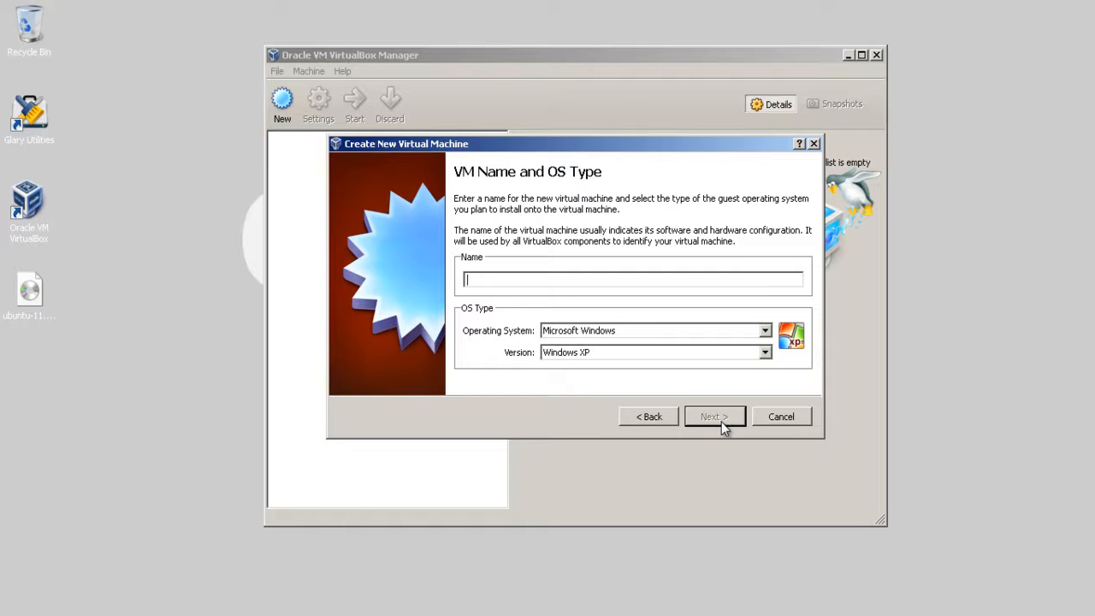
pyautogui.write('Ub')
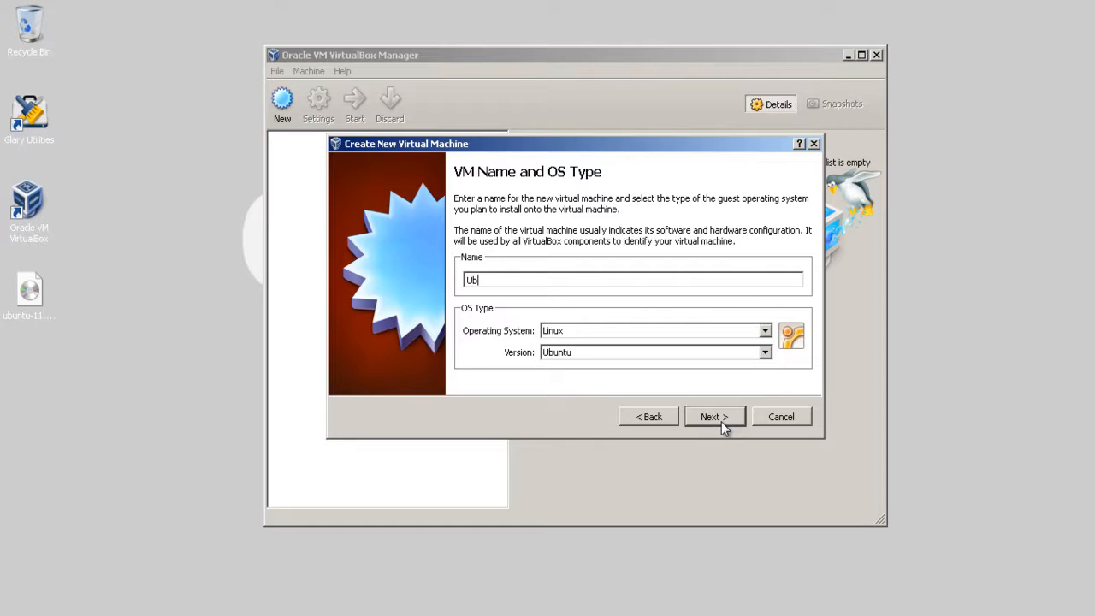
pyautogui.write('untu')
pyautogui.click(599, 337)
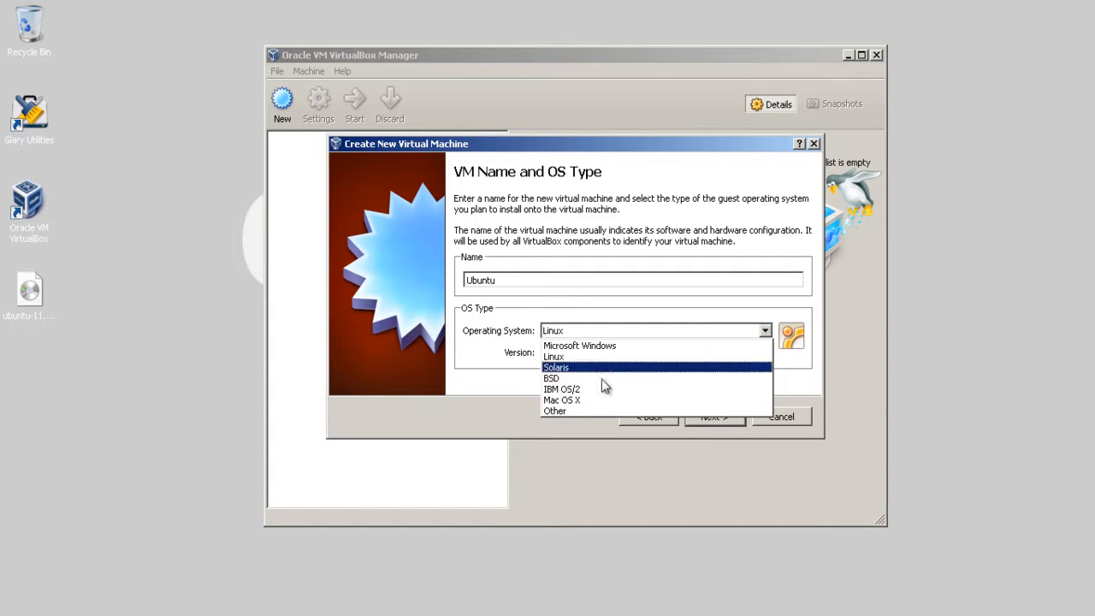
pyautogui.click(492, 350)
pyautogui.click(583, 352)
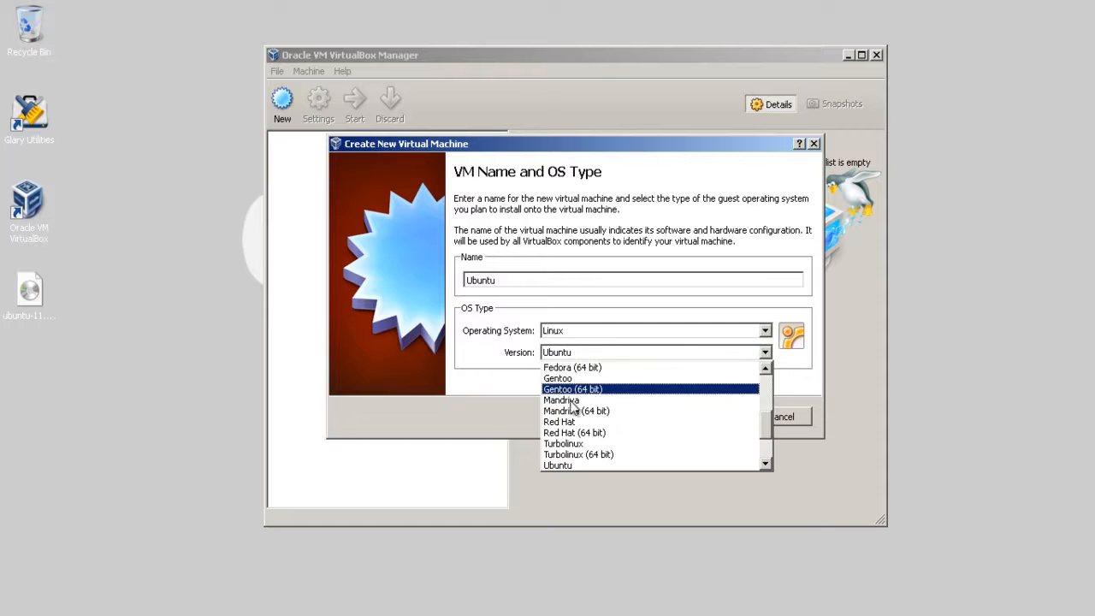
pyautogui.click(481, 353)
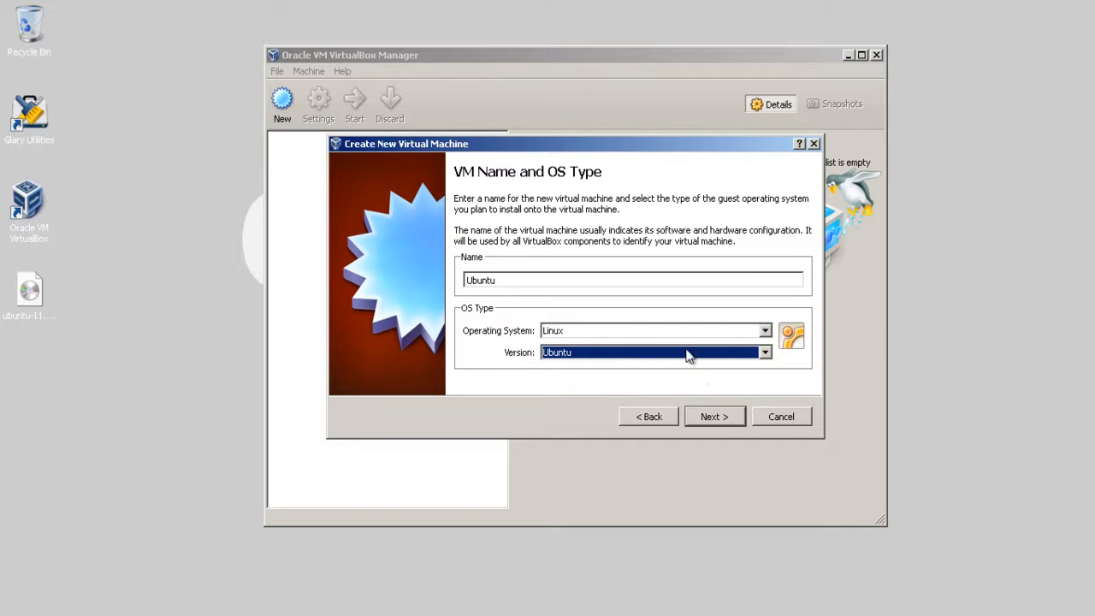
pyautogui.click(721, 418)
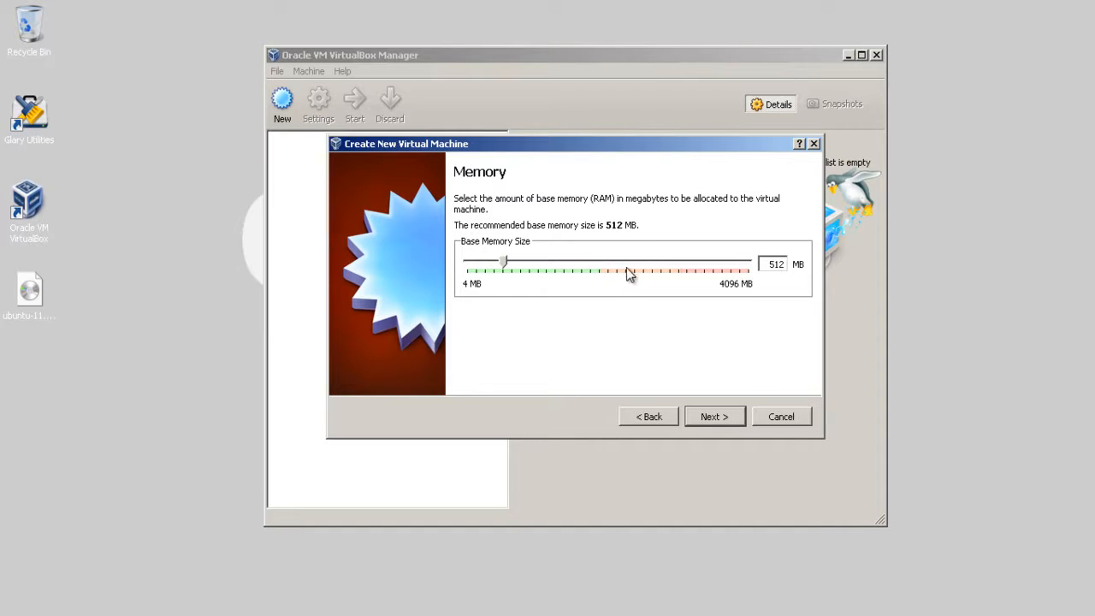
# - Allocate 1024 MB of base memory and set up a new start-up hard disk as a dynamically allocated VDI
pyautogui.moveTo(506, 265); pyautogui.dragTo(540, 269)
pyautogui.click(703, 416)
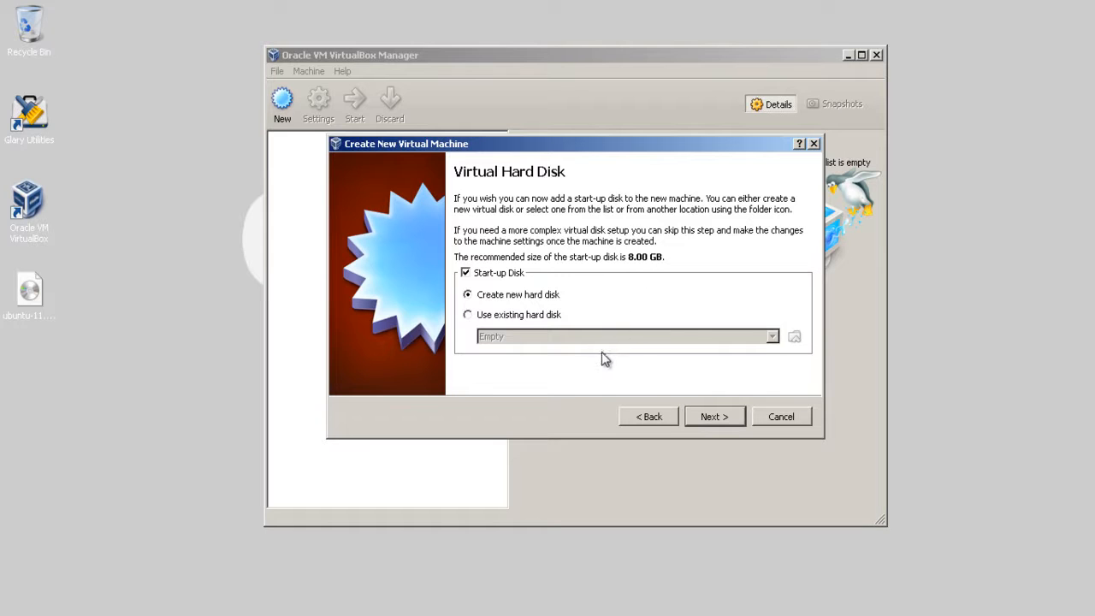
pyautogui.click(716, 416)
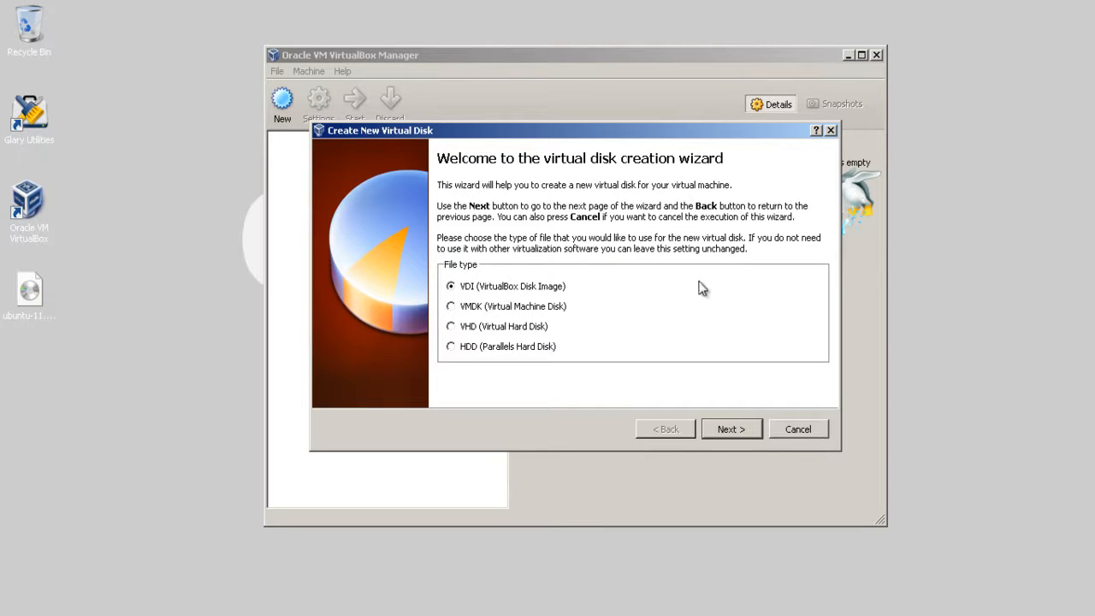
pyautogui.click(731, 429)
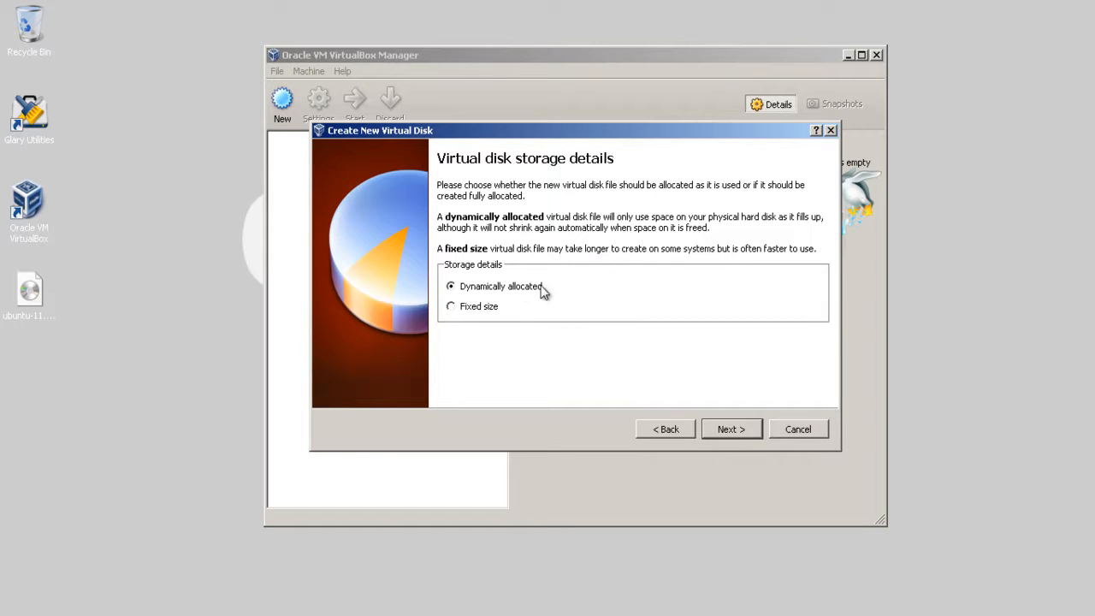
pyautogui.click(726, 425)
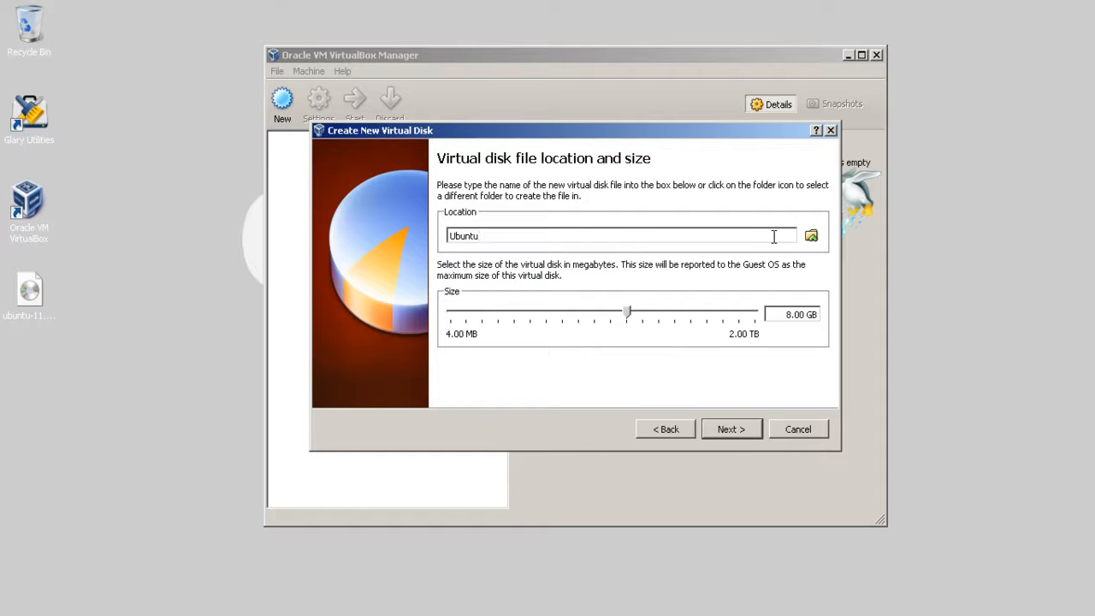
# - Set the virtual disk size to 8.60 GB with Ubuntu as its file name, and create the disk and virtual machine
pyautogui.click(811, 235)
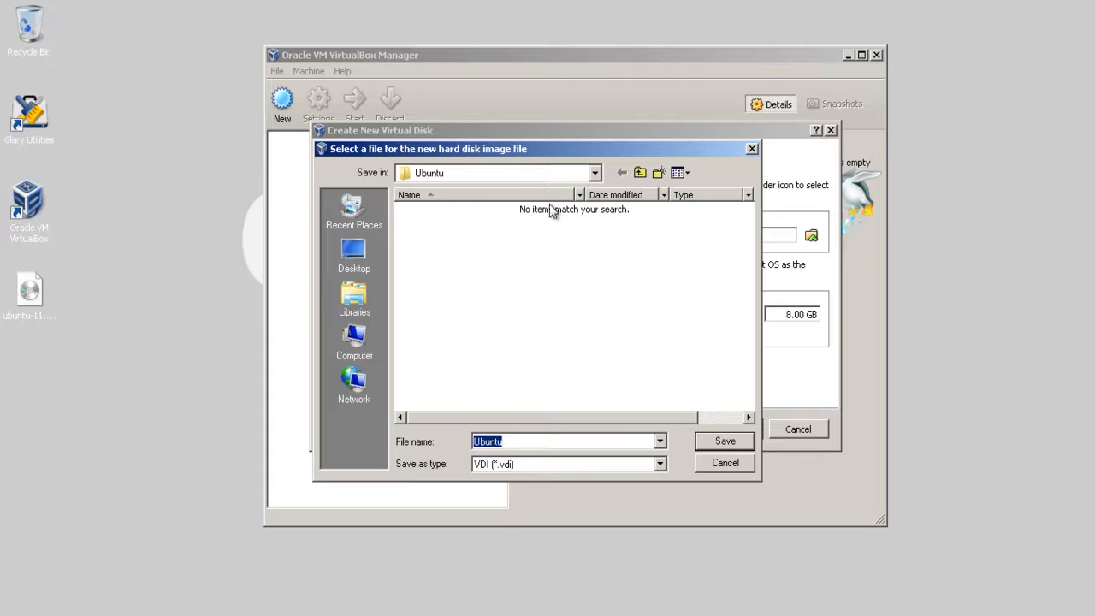
pyautogui.click(733, 463)
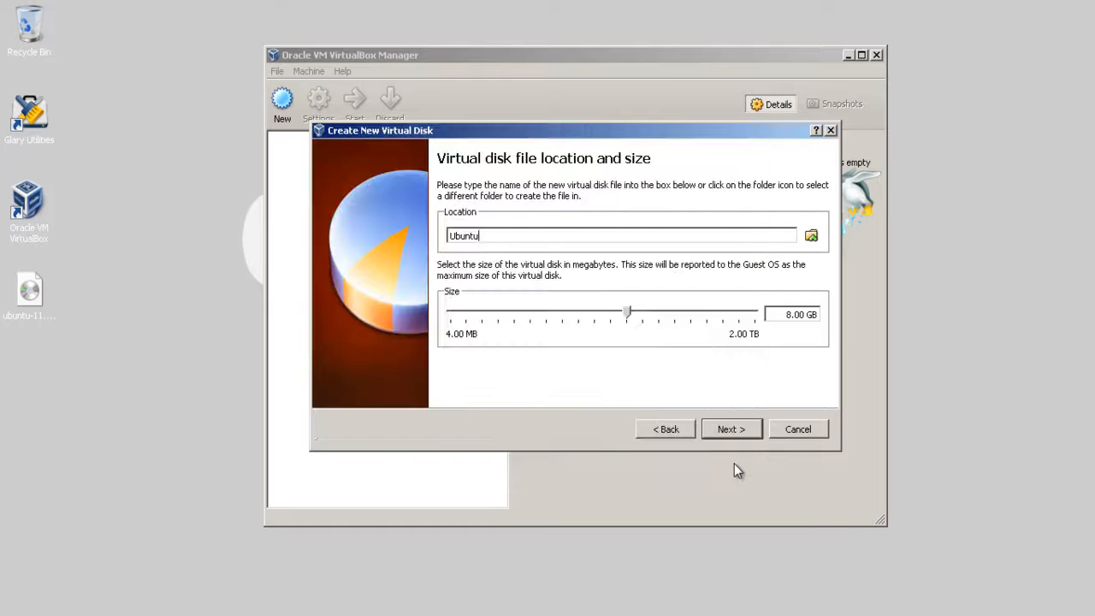
pyautogui.click(630, 231)
pyautogui.moveTo(644, 318)
pyautogui.moveTo(629, 313)
pyautogui.mouseDown()
pyautogui.moveTo(644, 313)
pyautogui.moveTo(629, 319)
pyautogui.mouseUp()
pyautogui.moveTo(630, 318)
pyautogui.click(806, 317)
pyautogui.press('BackSpace')
pyautogui.write('0')
pyautogui.press('BackSpace')
pyautogui.click(729, 430)
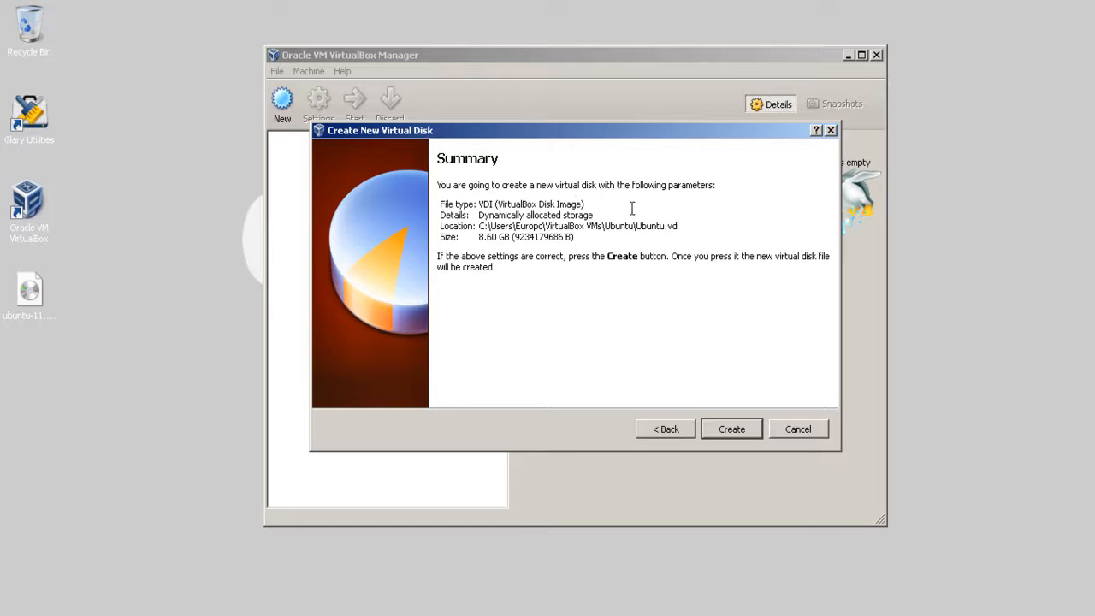
pyautogui.click(746, 428)
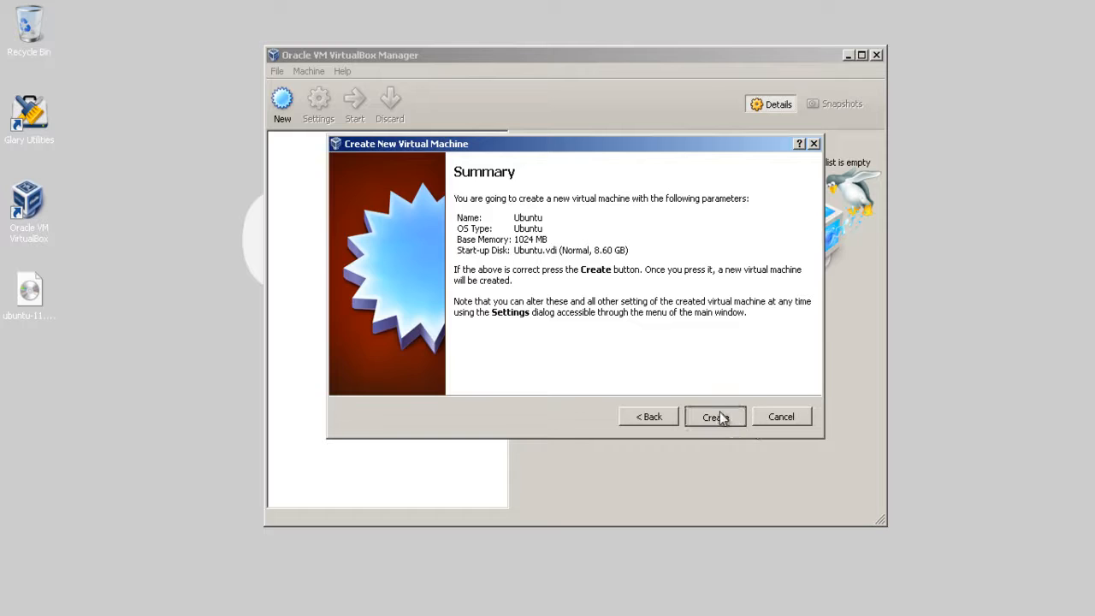
pyautogui.click(719, 412)
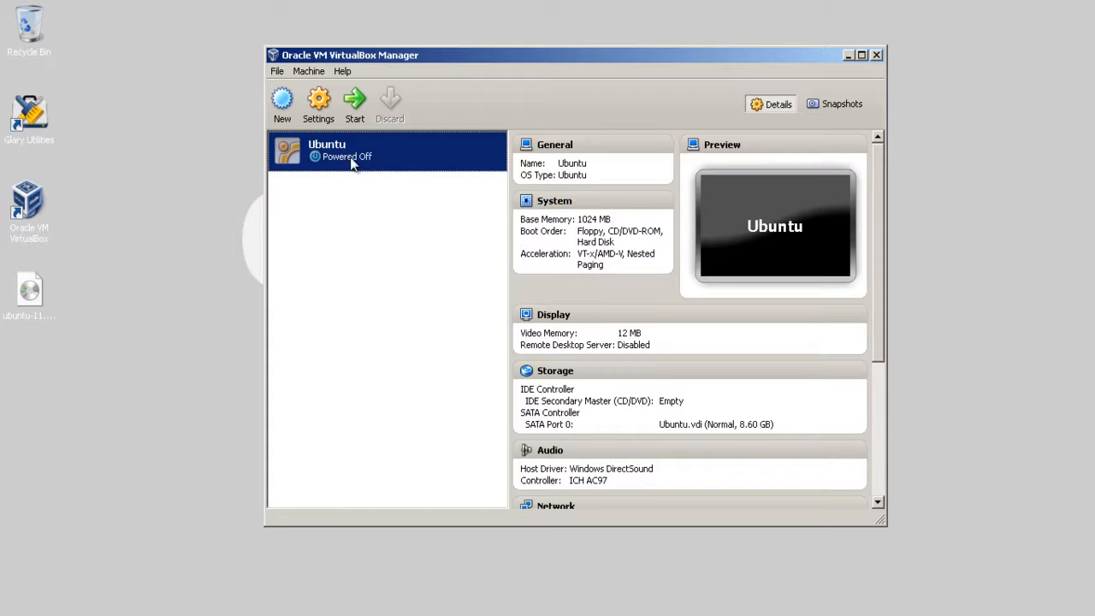
# - Start the Ubuntu virtual machine and proceed through the First Run Wizard to the installation media selection
pyautogui.click(354, 103)
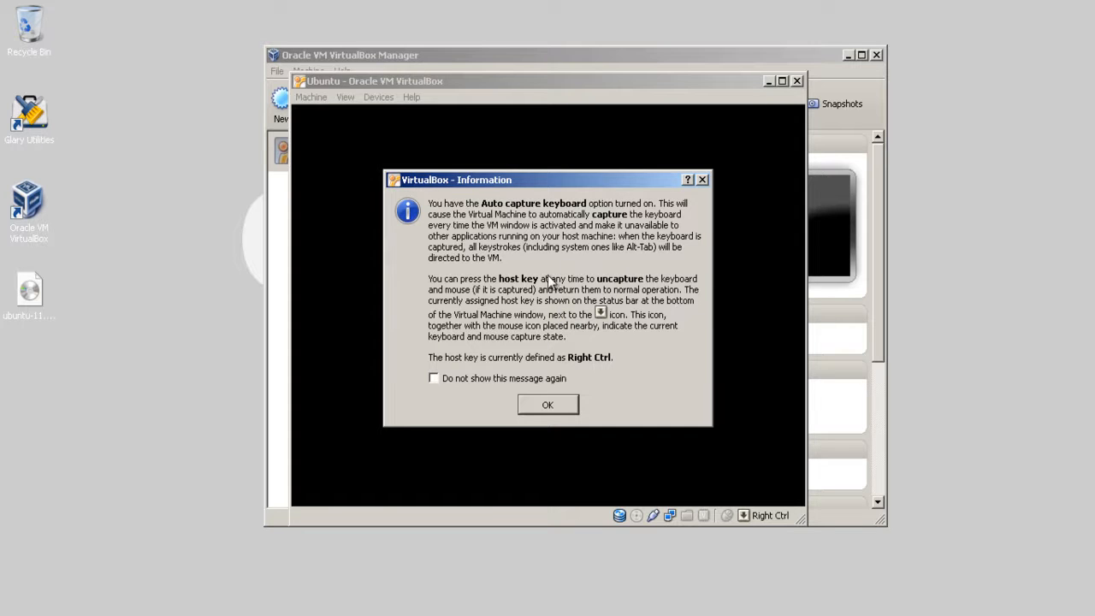
pyautogui.click(570, 405)
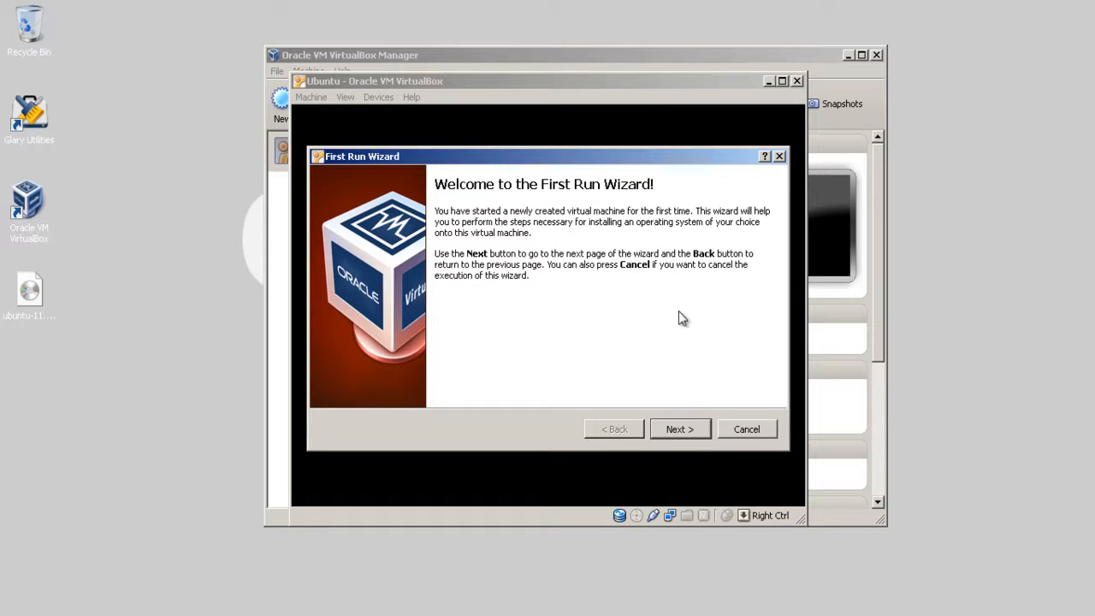
pyautogui.click(688, 429)
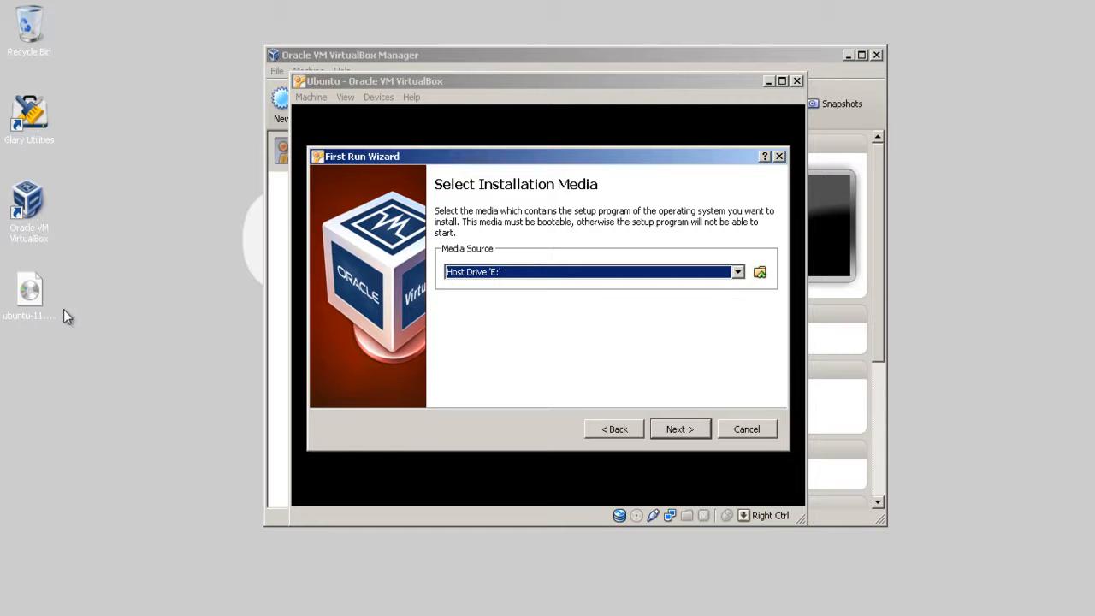
# - Boot the virtual machine from the desktop's ubuntu-11.04-desktop-amd64 disc image and dismiss the audio device warning
pyautogui.click(38, 301)
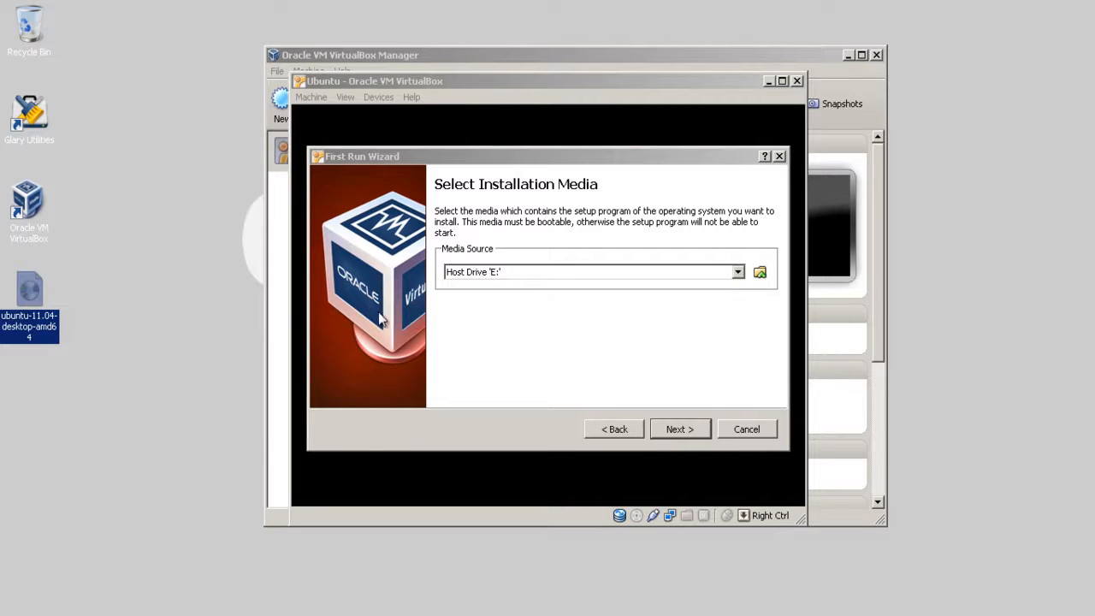
pyautogui.click(759, 272)
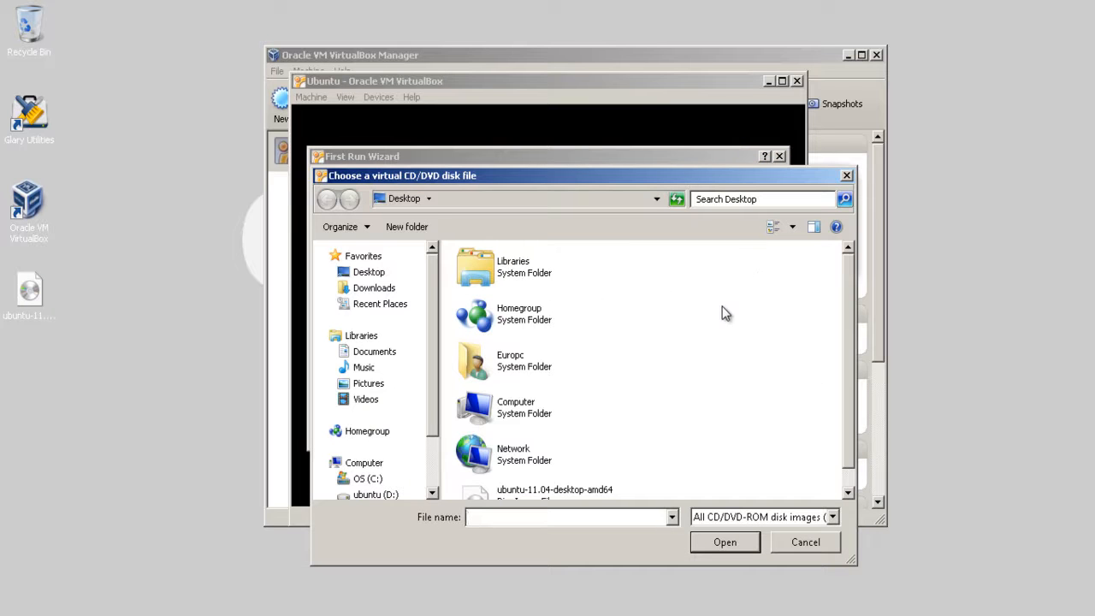
pyautogui.moveTo(847, 307); pyautogui.dragTo(849, 337)
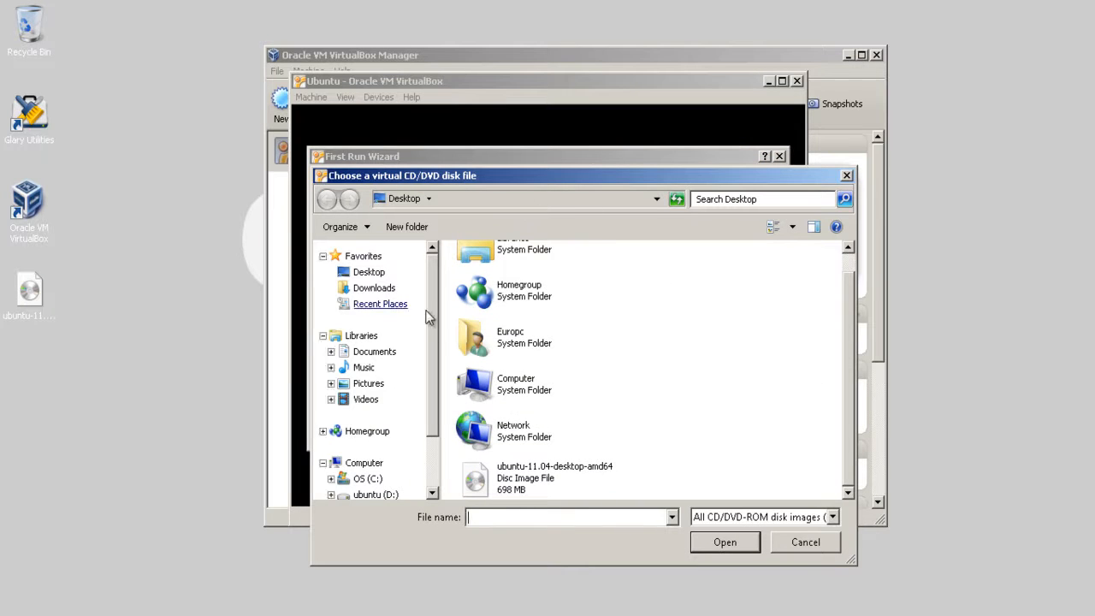
pyautogui.click(531, 479)
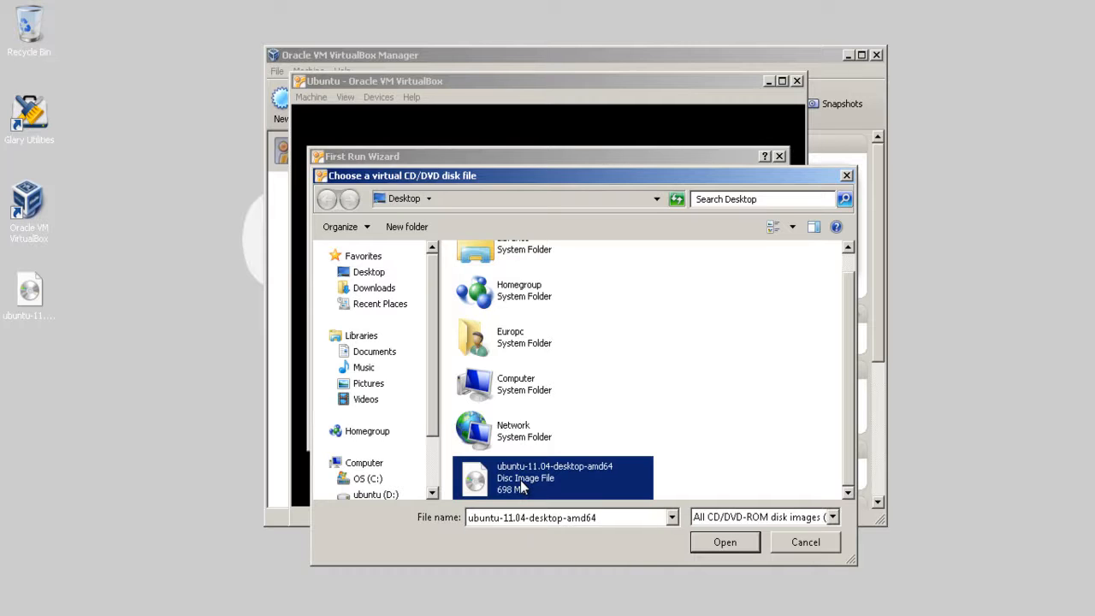
pyautogui.click(741, 549)
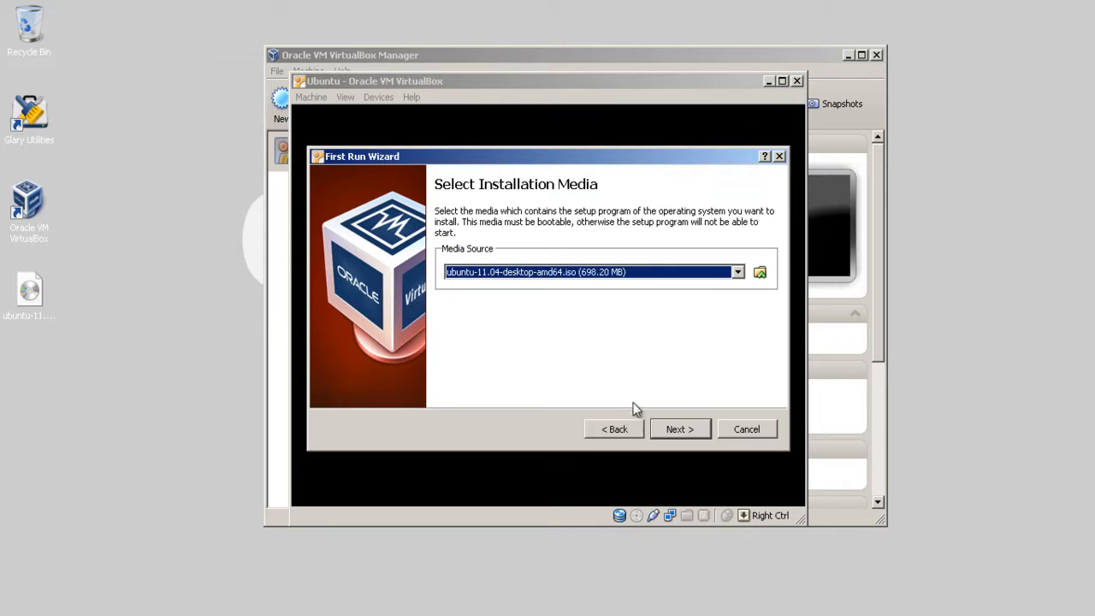
pyautogui.click(688, 433)
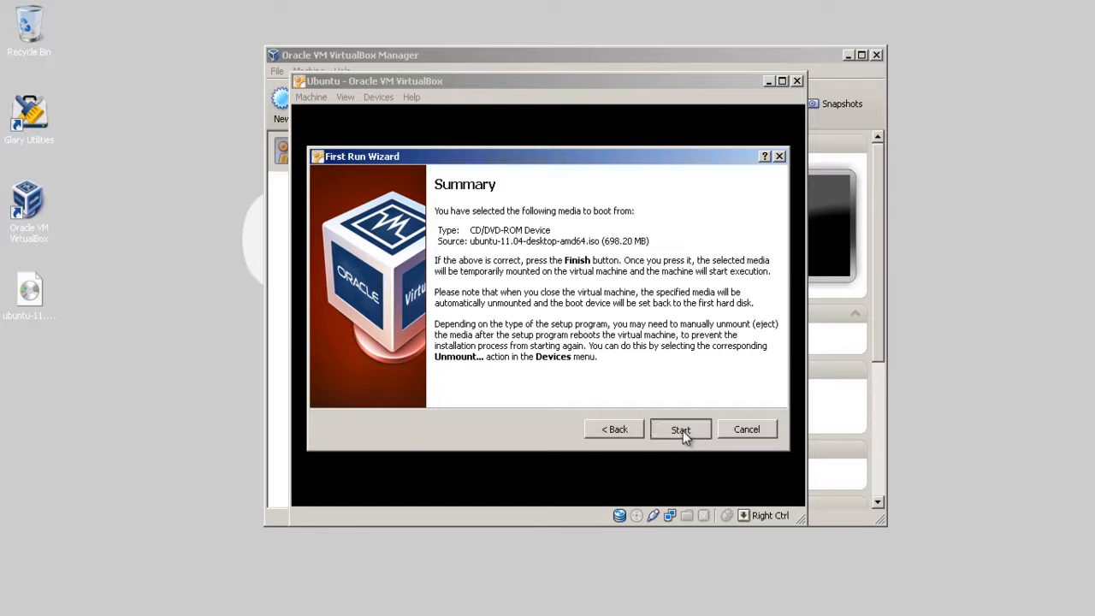
pyautogui.click(681, 429)
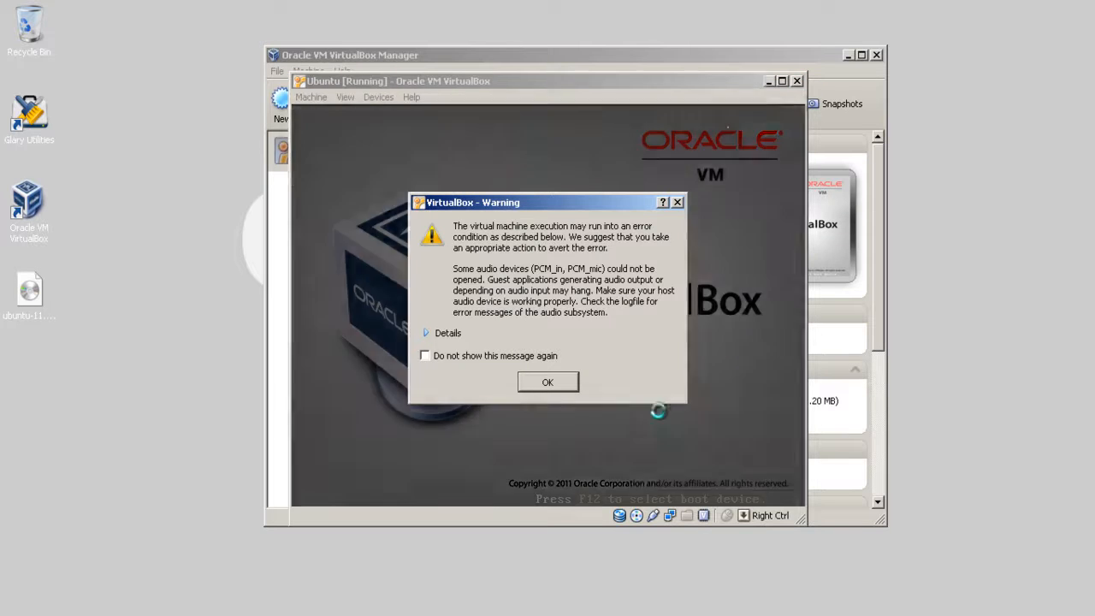
pyautogui.click(558, 391)
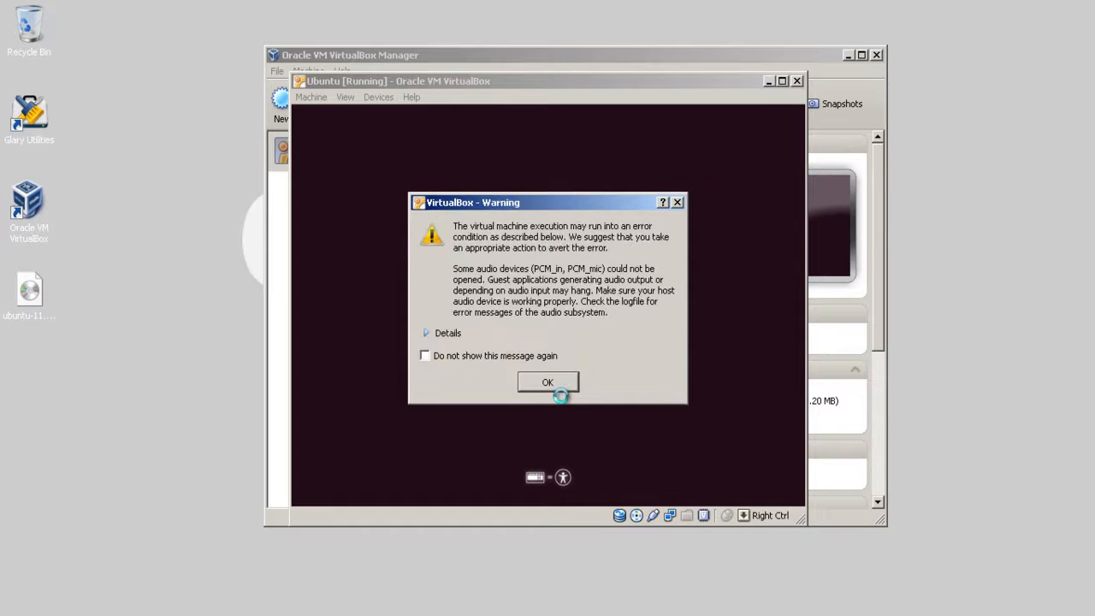
pyautogui.click(556, 386)
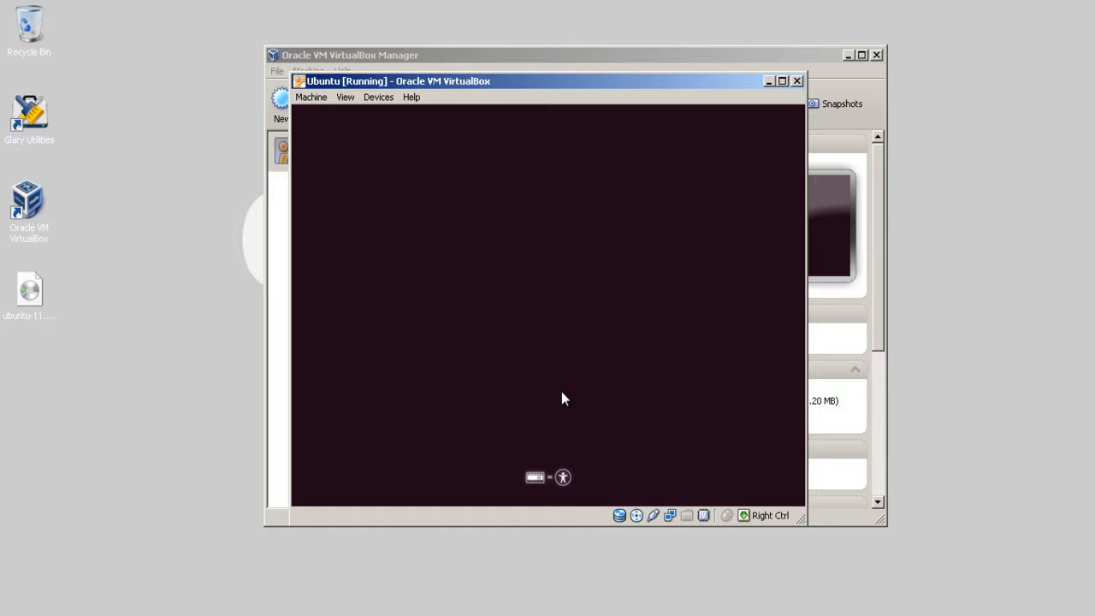
# - Switch the running virtual machine to scale mode in a maximized window and dismiss the mouse pointer integration notice
pyautogui.click(346, 97)
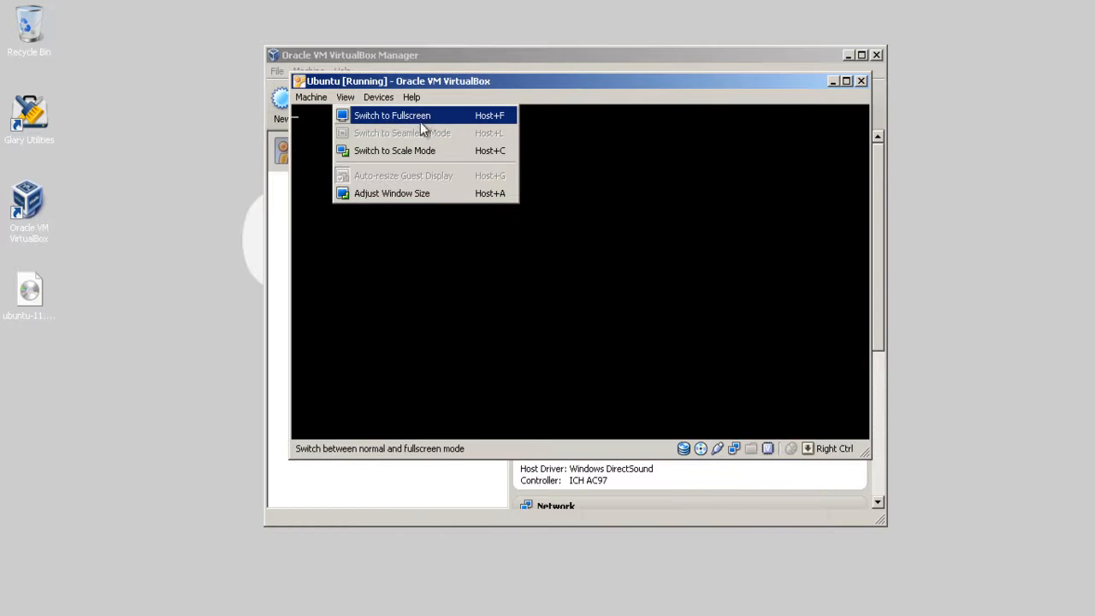
pyautogui.click(419, 150)
pyautogui.click(565, 345)
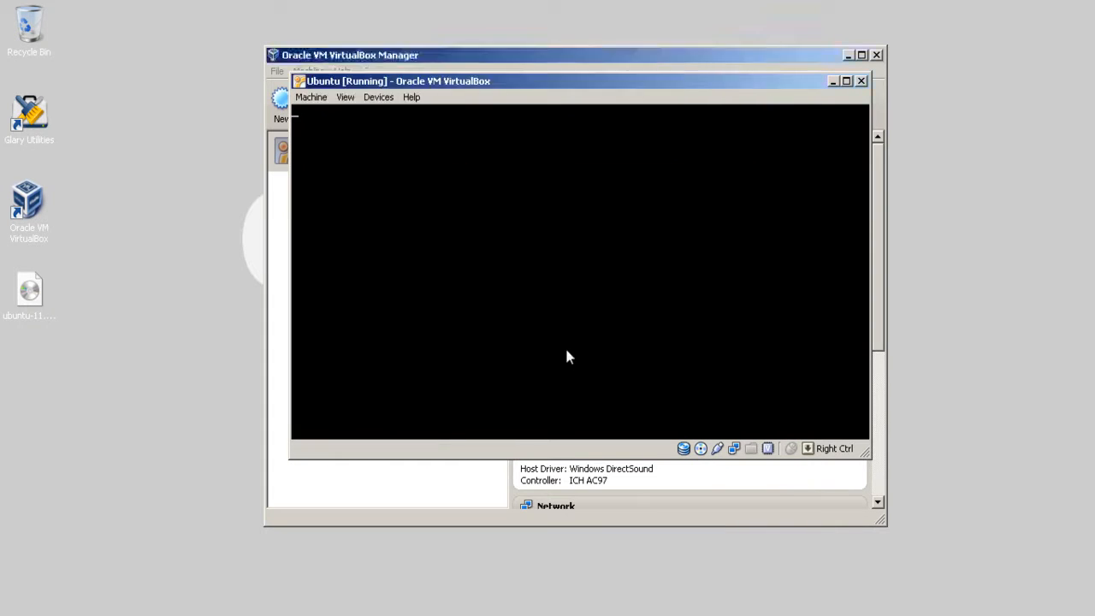
pyautogui.click(785, 99)
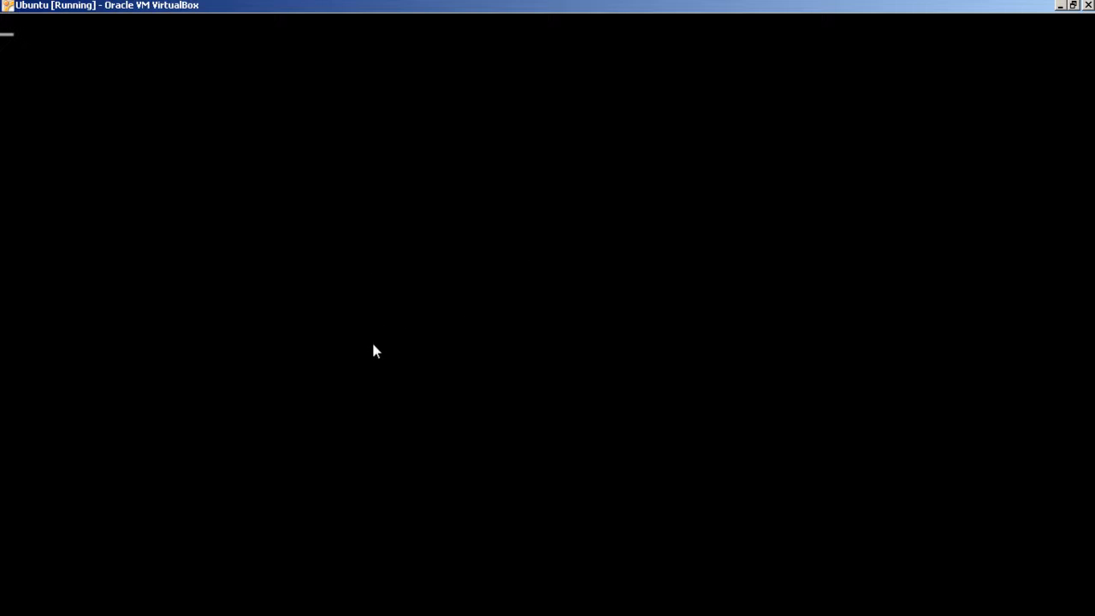
pyautogui.click(561, 413)
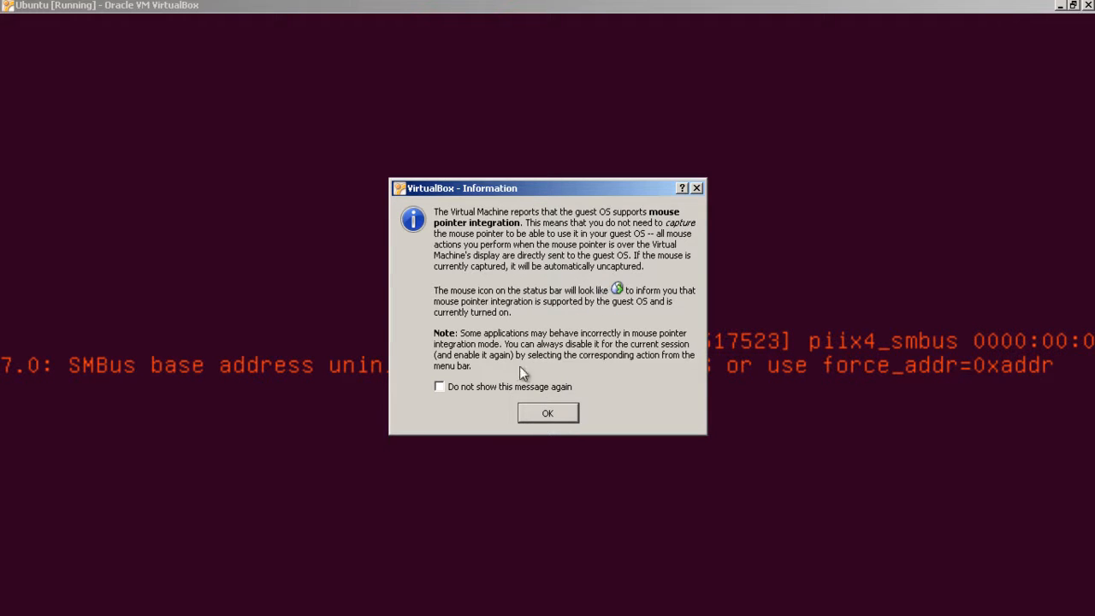
pyautogui.click(548, 414)
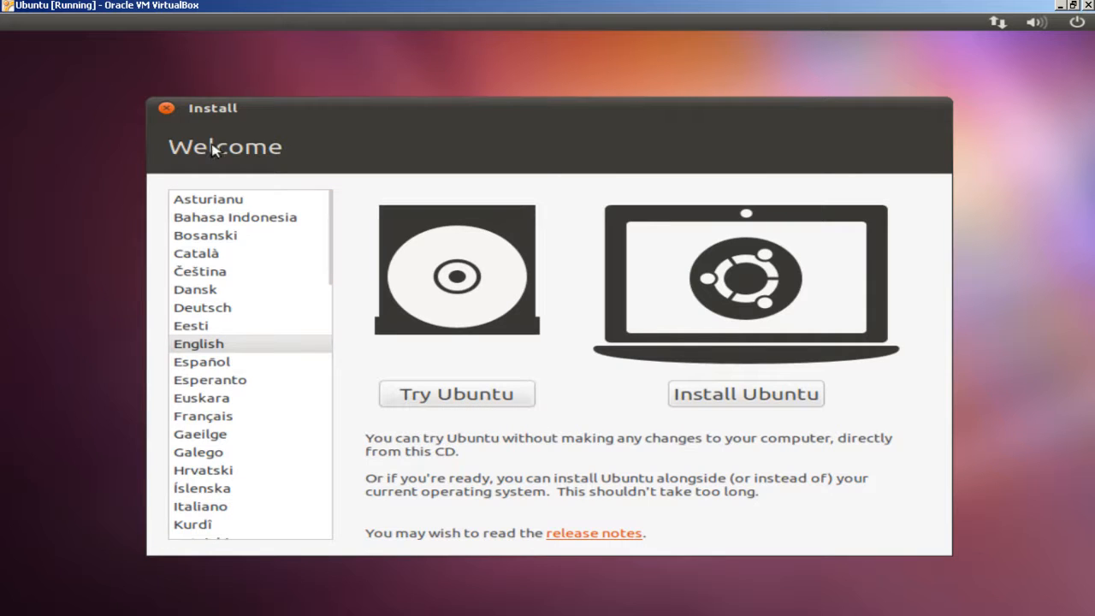
# - Review the installer's language list, keep English, and start the Ubuntu installation
pyautogui.click(422, 133)
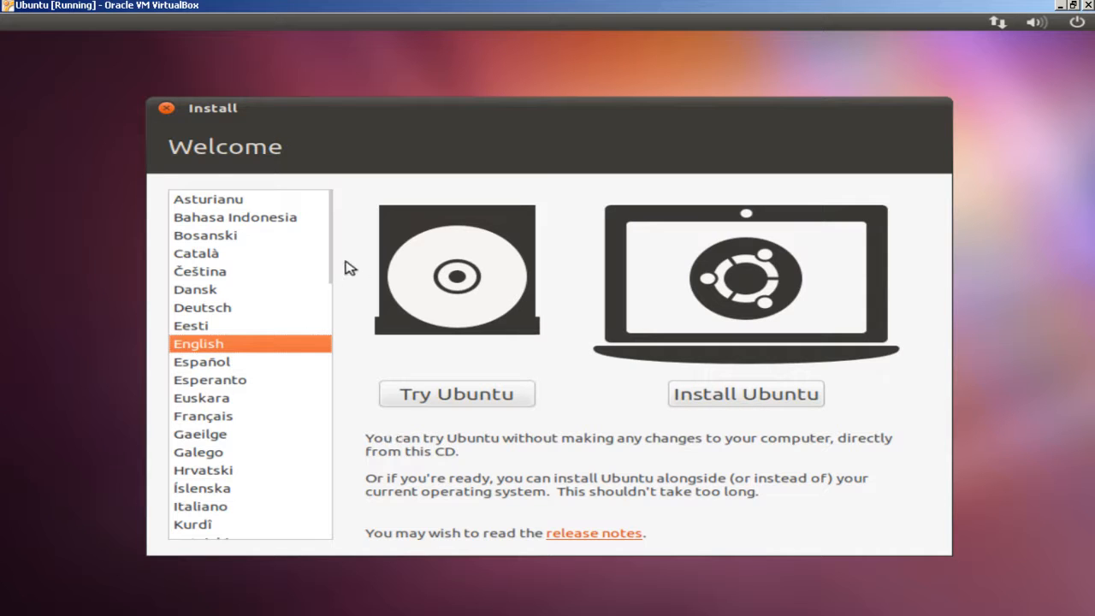
pyautogui.moveTo(335, 247)
pyautogui.moveTo(339, 250); pyautogui.dragTo(340, 506)
pyautogui.moveTo(340, 511); pyautogui.dragTo(338, 229)
pyautogui.click(737, 398)
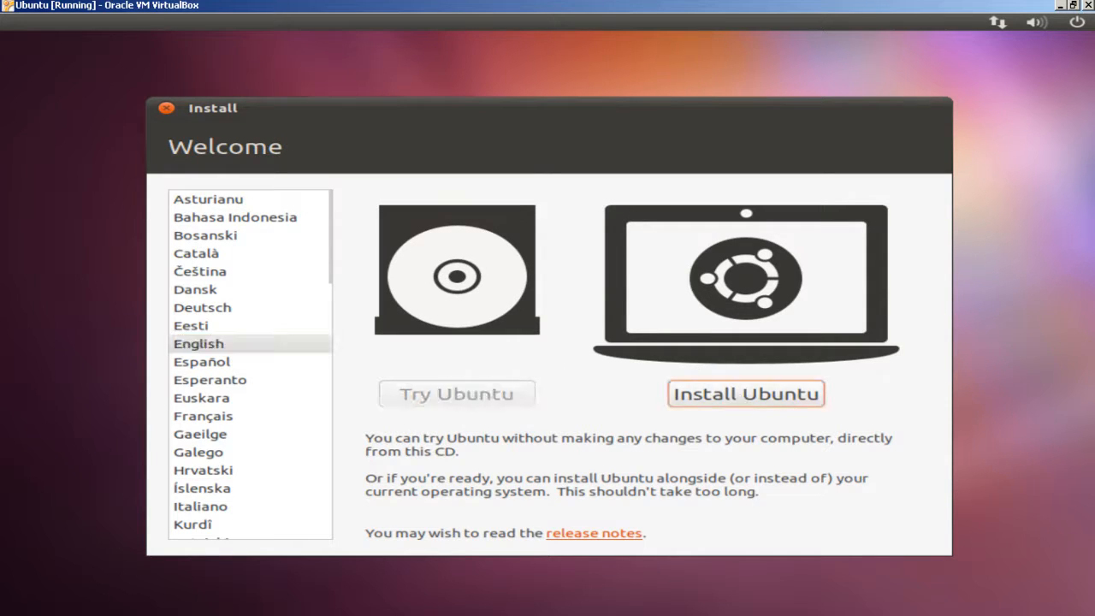